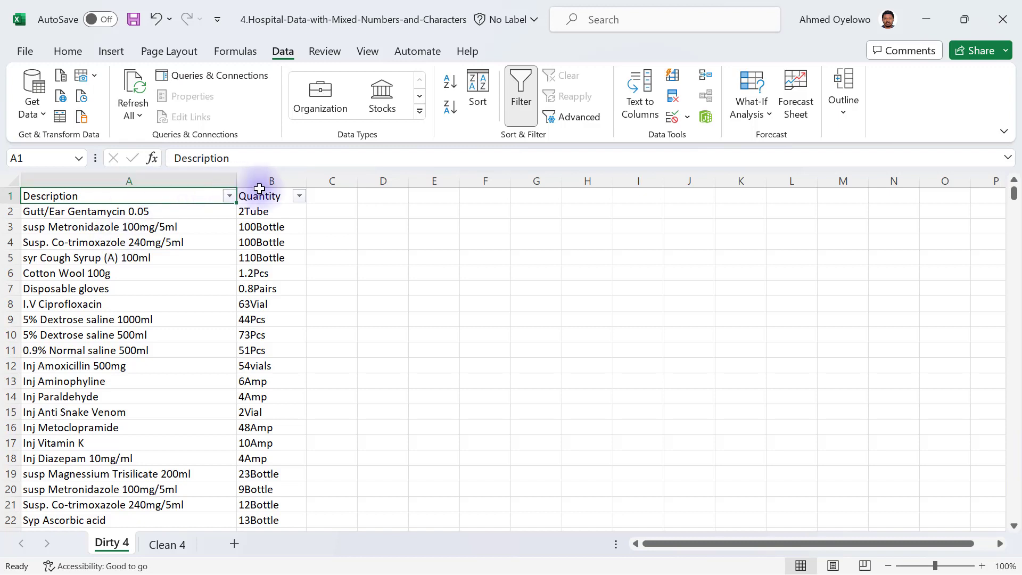
# Step: Inspect the Quantity values in the source data, such as 2Tube, 100Bottle, 1.2Pcs and 0.8Pairs
pyautogui.click(277, 183)
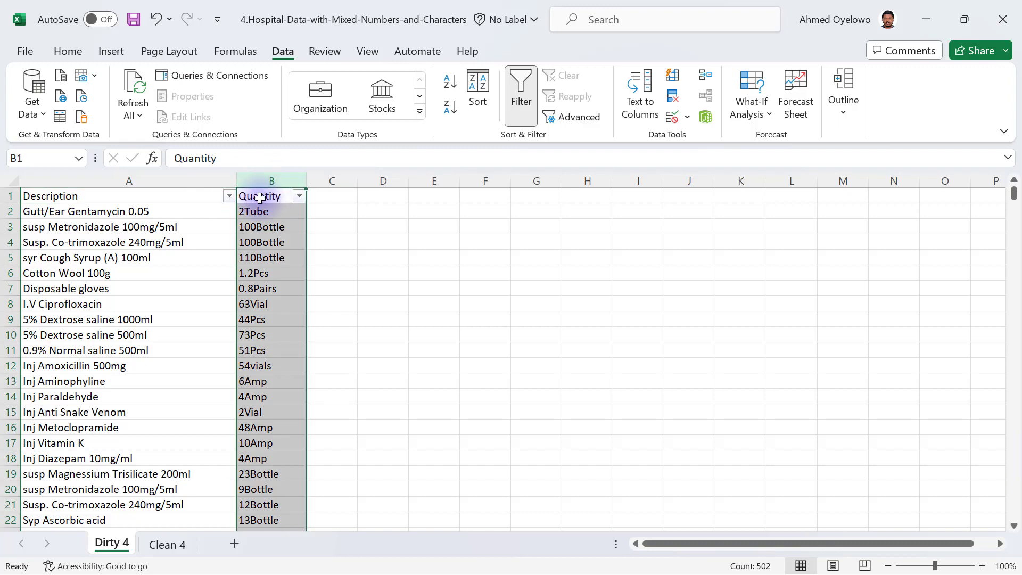
pyautogui.click(265, 198)
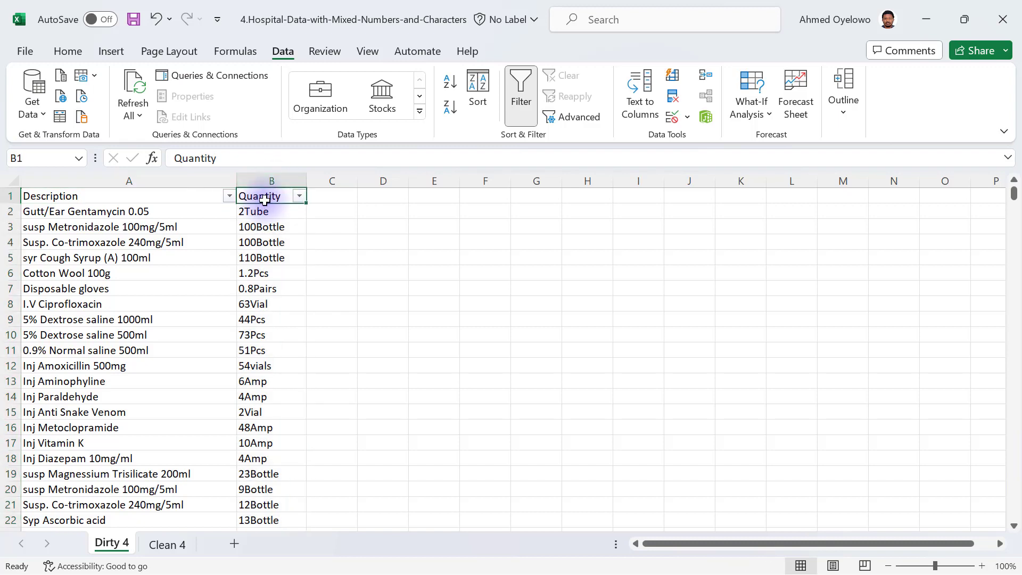
pyautogui.click(249, 213)
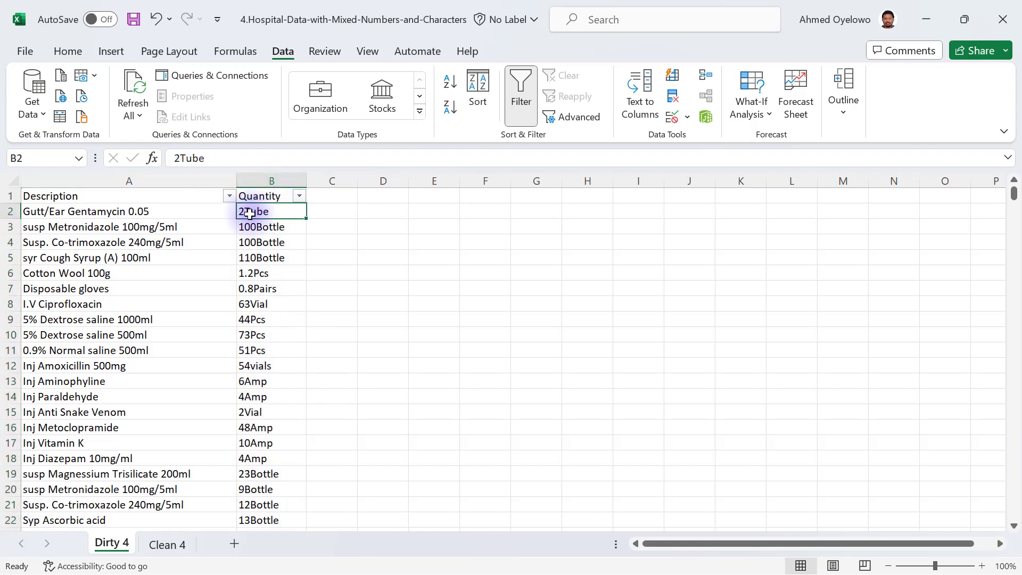
pyautogui.click(276, 226)
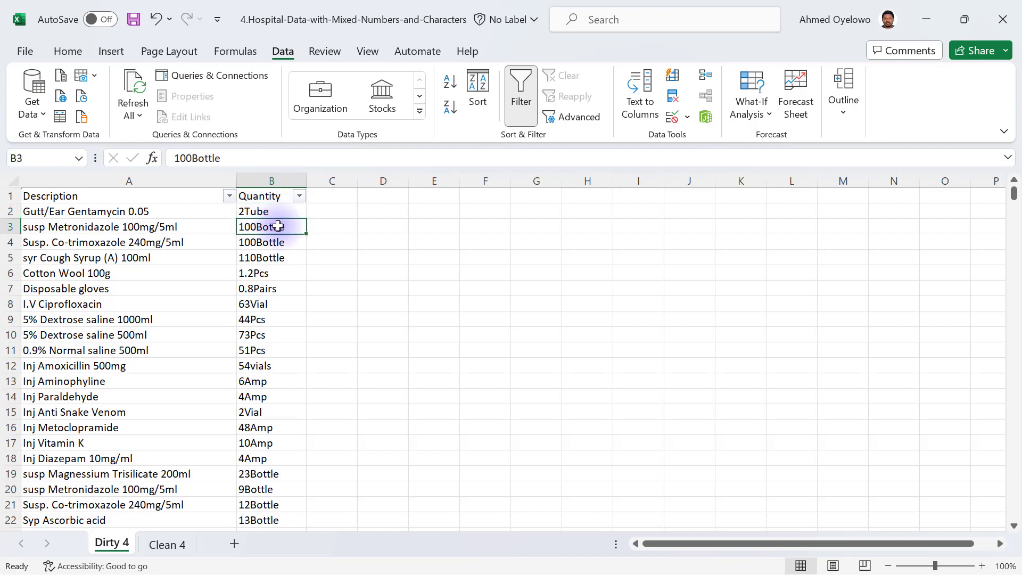
pyautogui.click(274, 273)
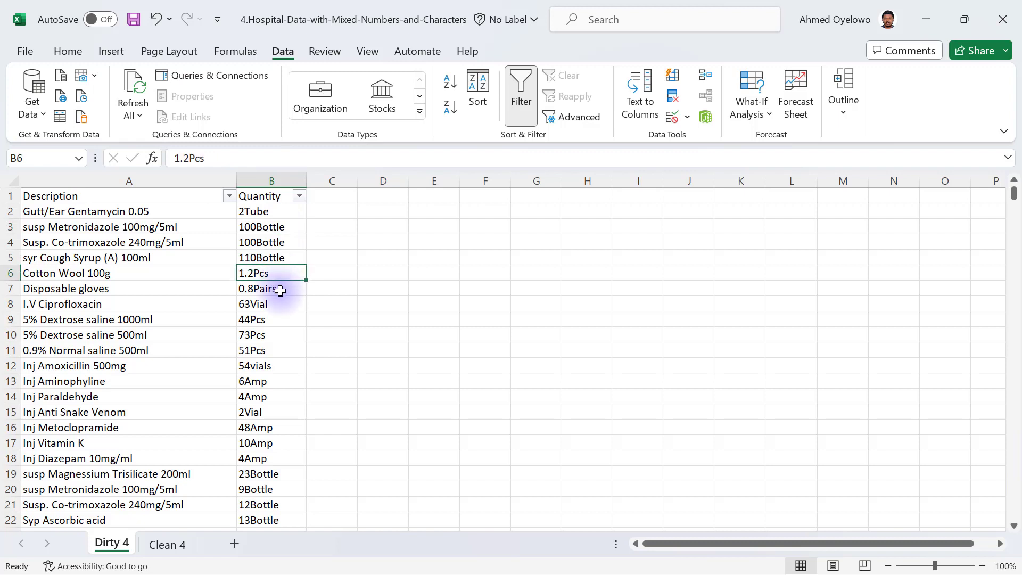
pyautogui.click(283, 291)
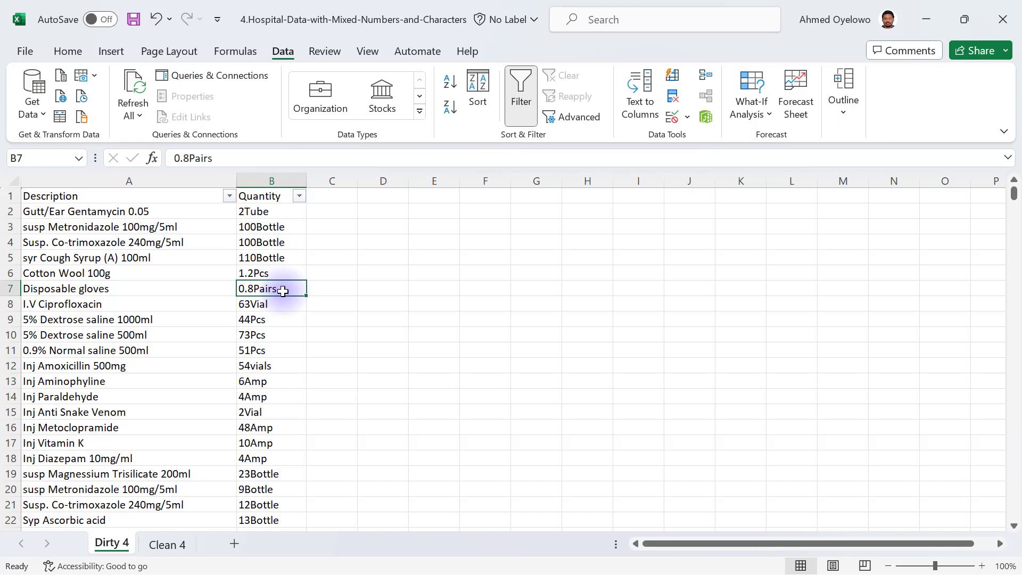
pyautogui.click(266, 236)
# Step: In Power Query Editor, promote the first row of Dirty 4 to column headers
pyautogui.hotkey('alt', 'Tab')
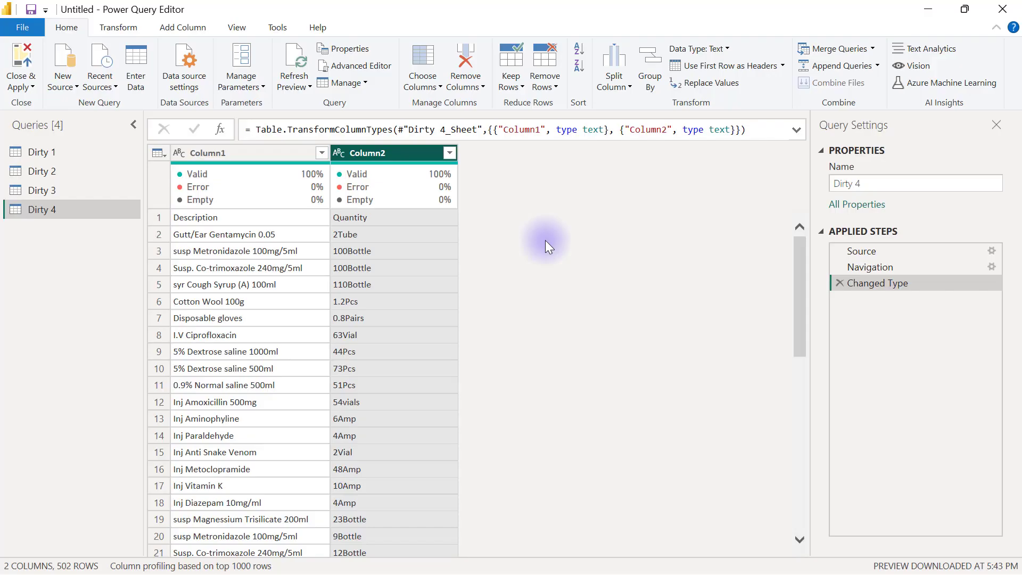
pyautogui.click(119, 31)
pyautogui.click(64, 55)
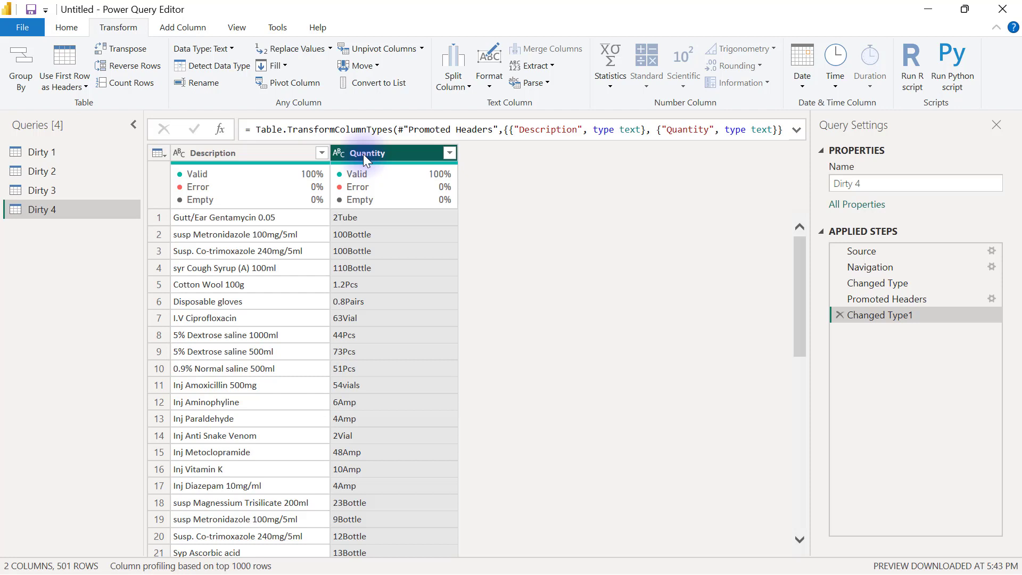
# Step: Preview Quantity values like 2Tube, 110Bottle and 0.8Pairs, then select the Quantity column
pyautogui.click(359, 219)
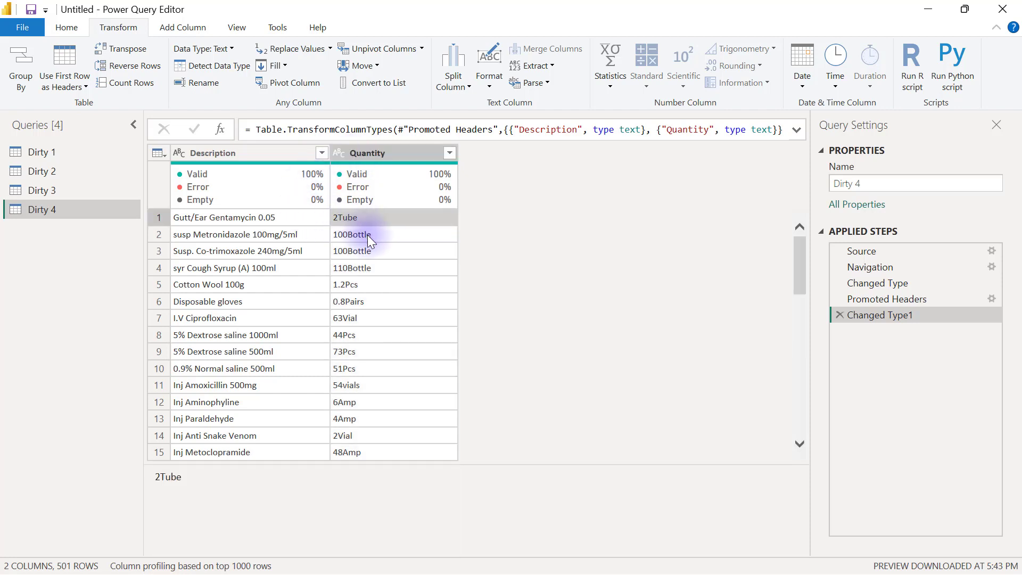
pyautogui.click(367, 235)
pyautogui.click(369, 269)
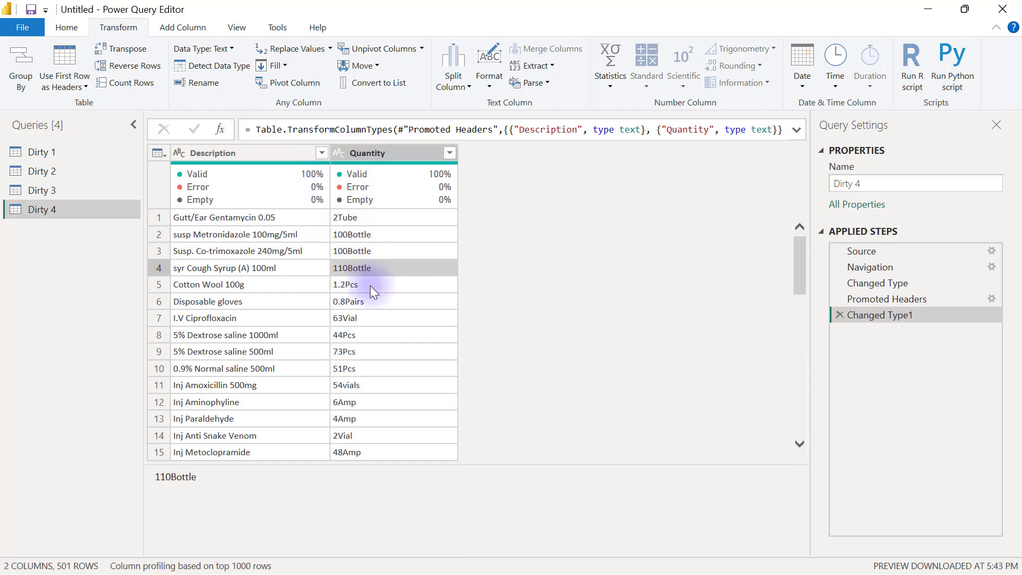
pyautogui.click(370, 286)
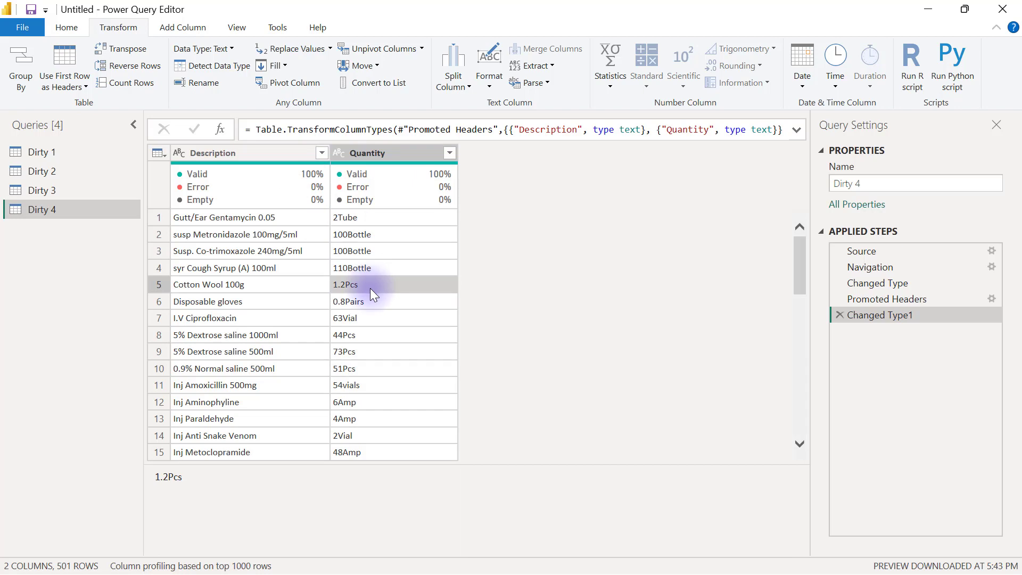
pyautogui.click(380, 303)
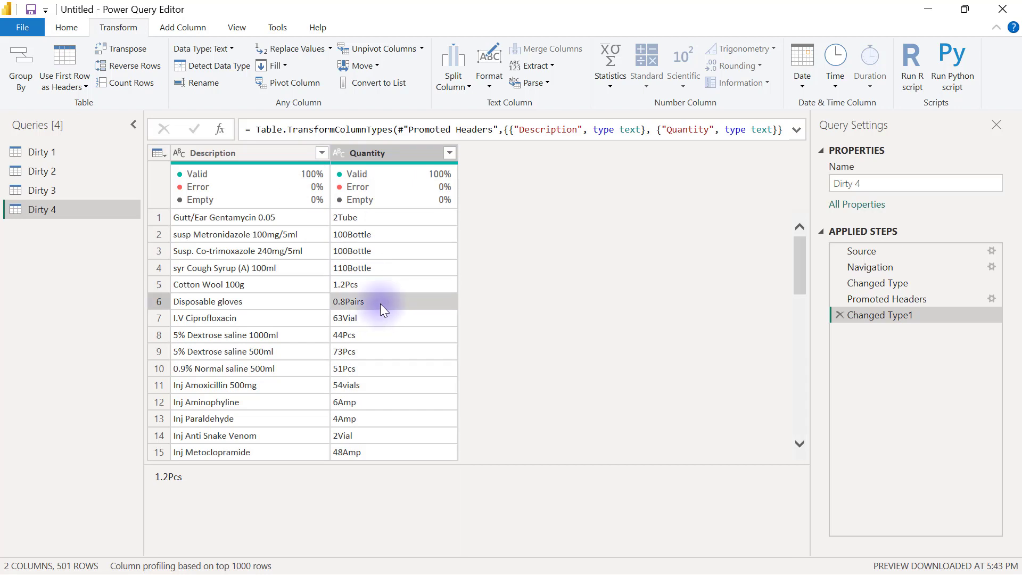
pyautogui.click(375, 153)
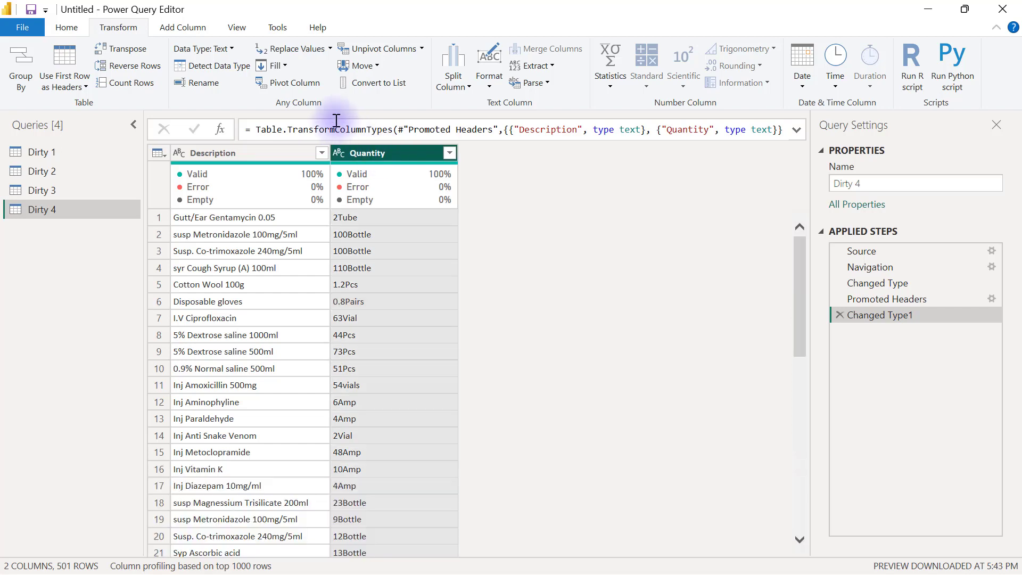
# Step: Add a Column From Examples based on the selected Quantity column
pyautogui.click(184, 31)
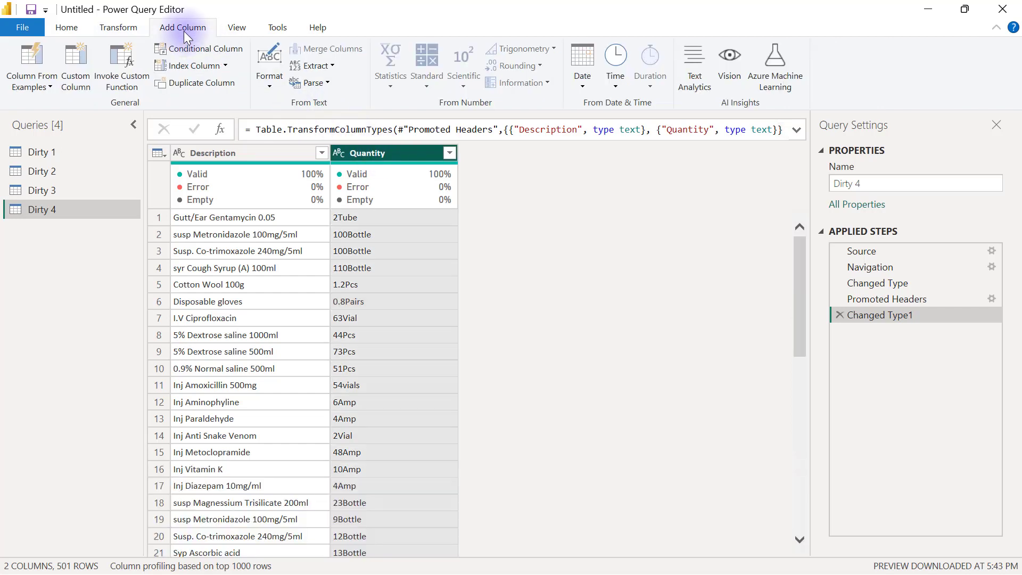
pyautogui.click(50, 86)
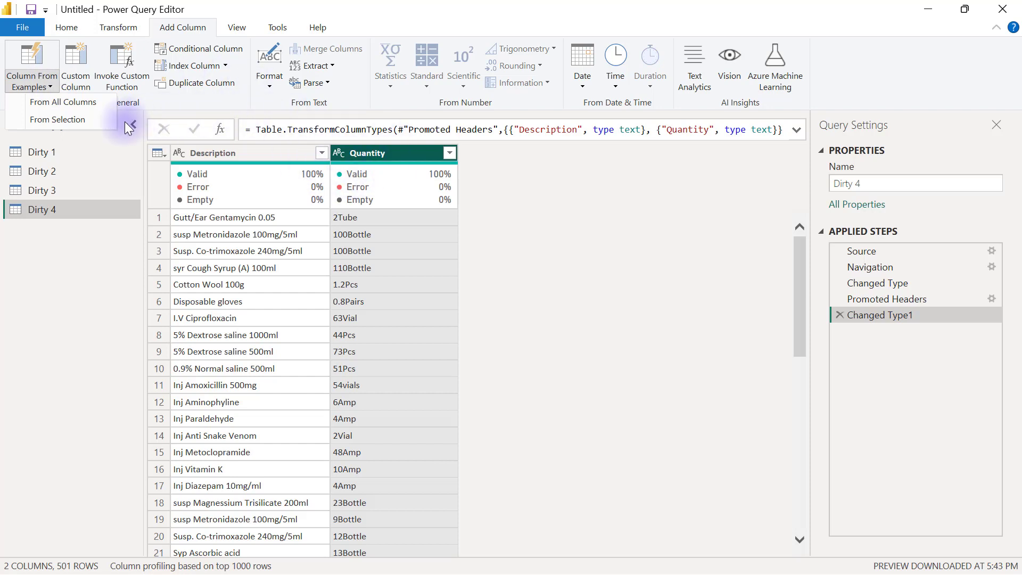
pyautogui.click(57, 119)
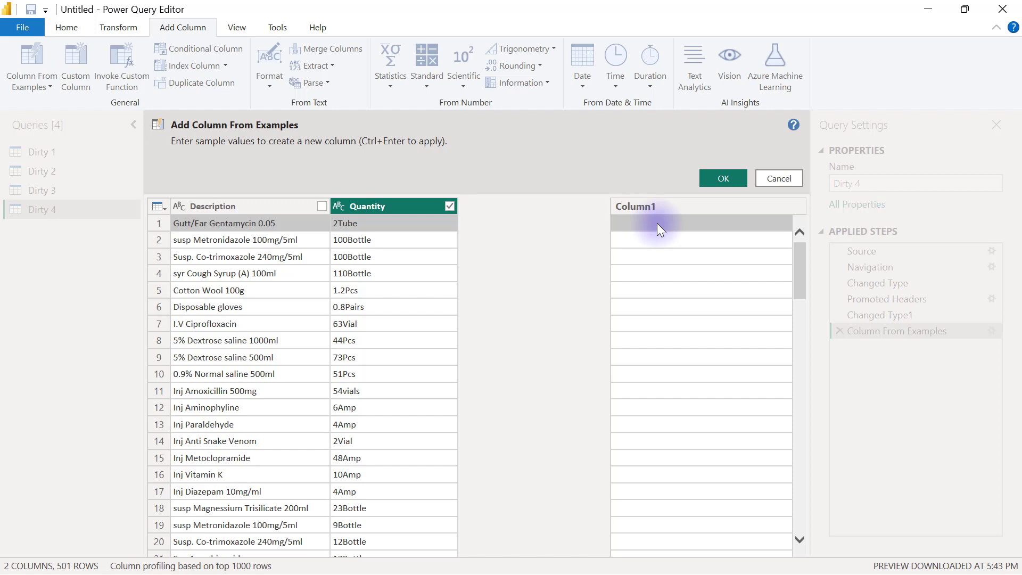
# Step: Enter numeric examples 2, 110 and 1.2, then start typing 63 for the 63Vial row
pyautogui.write('2')
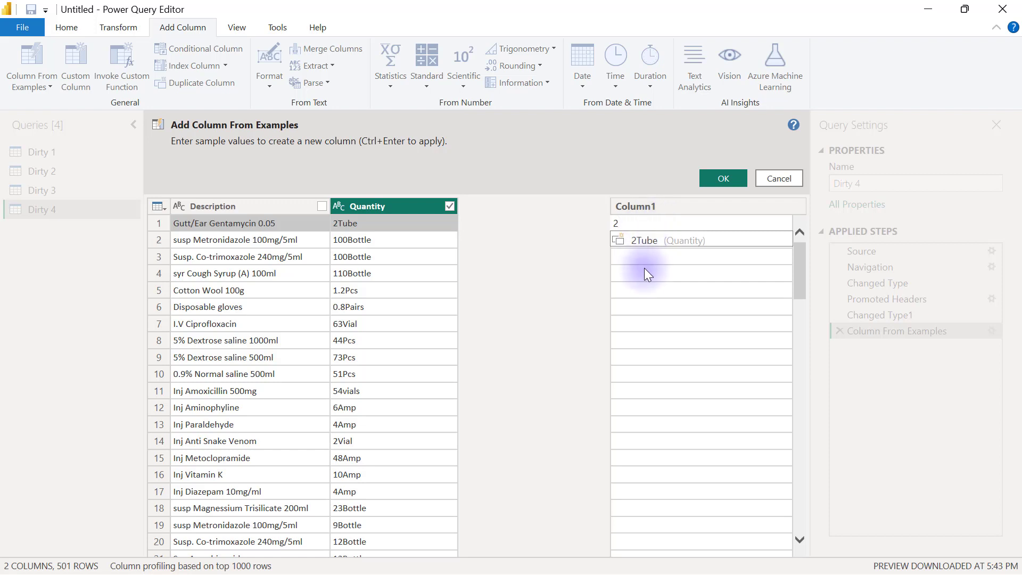
pyautogui.press('Return')
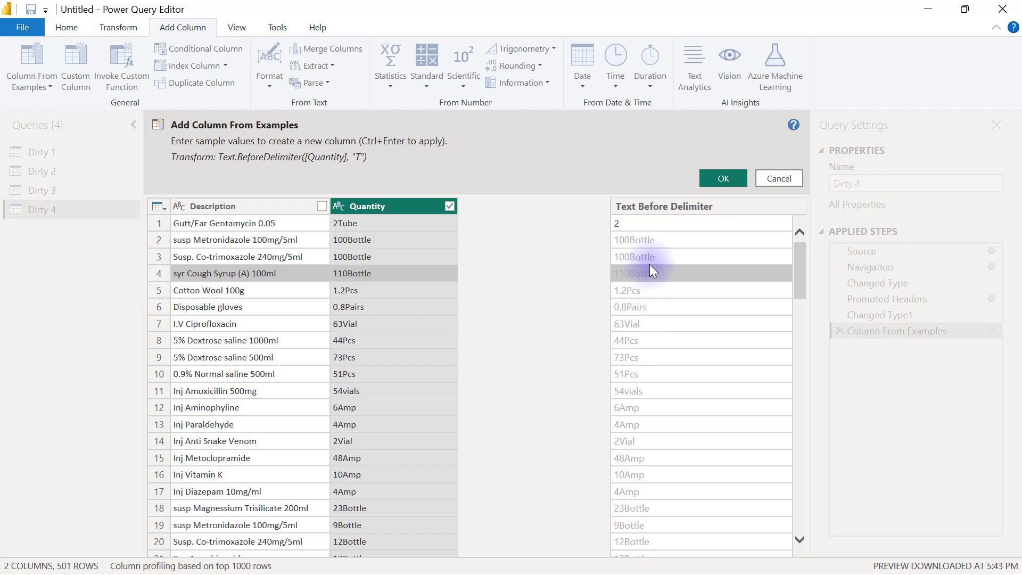
pyautogui.doubleClick(650, 271)
pyautogui.write('11')
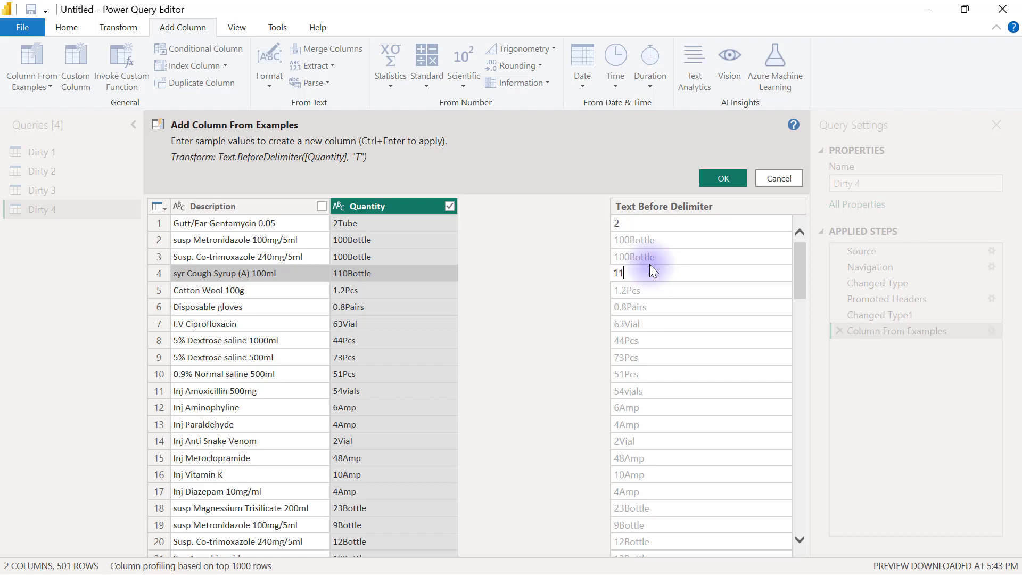
pyautogui.write('0')
pyautogui.click(647, 291)
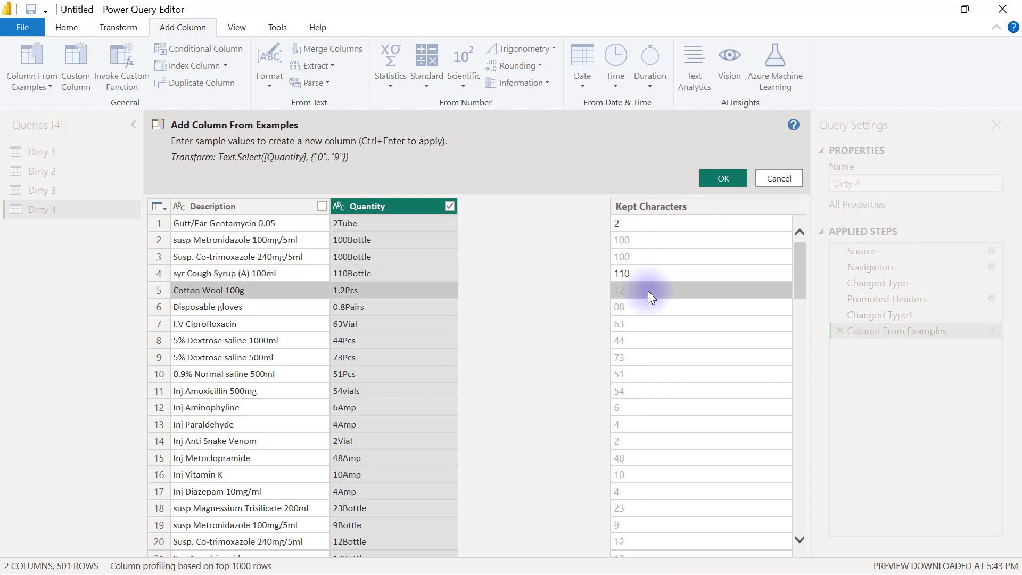
pyautogui.write('1.2')
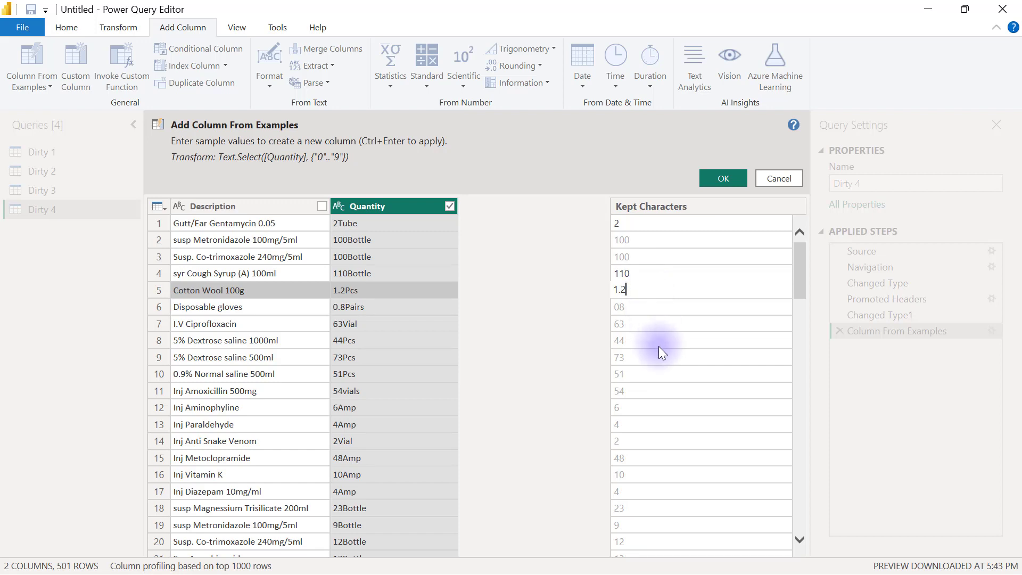
pyautogui.press('Return')
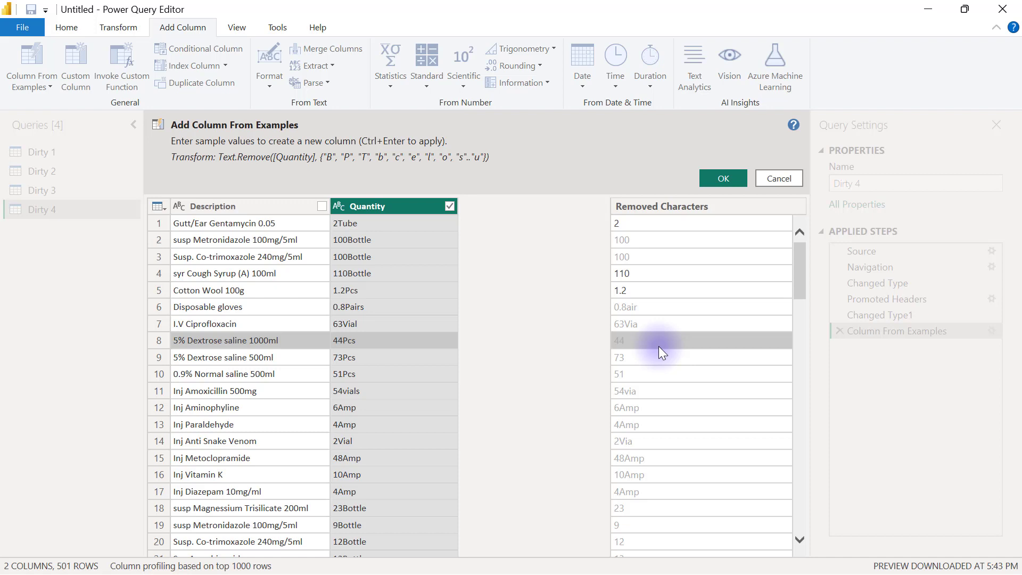
pyautogui.click(633, 323)
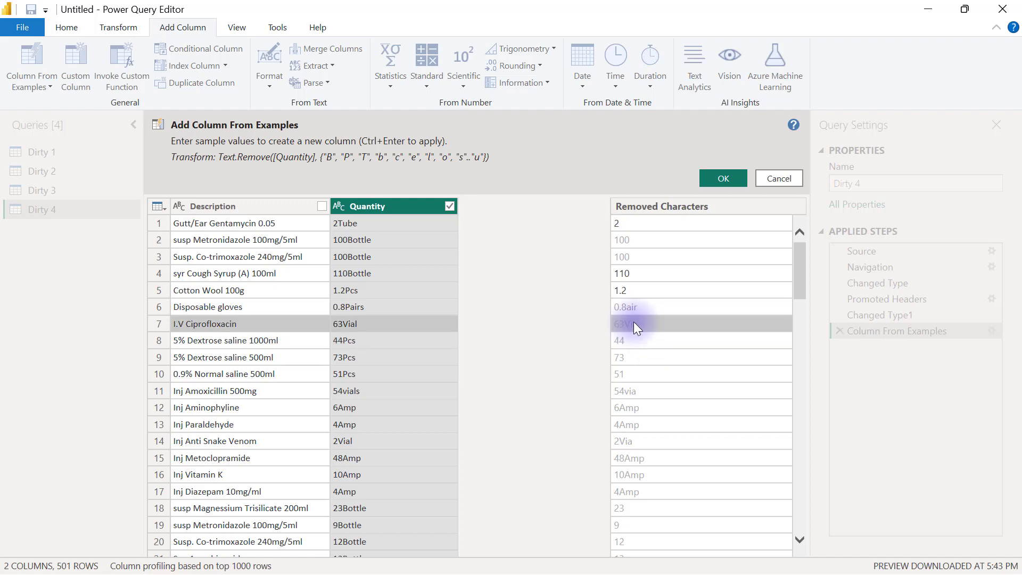
pyautogui.write('63')
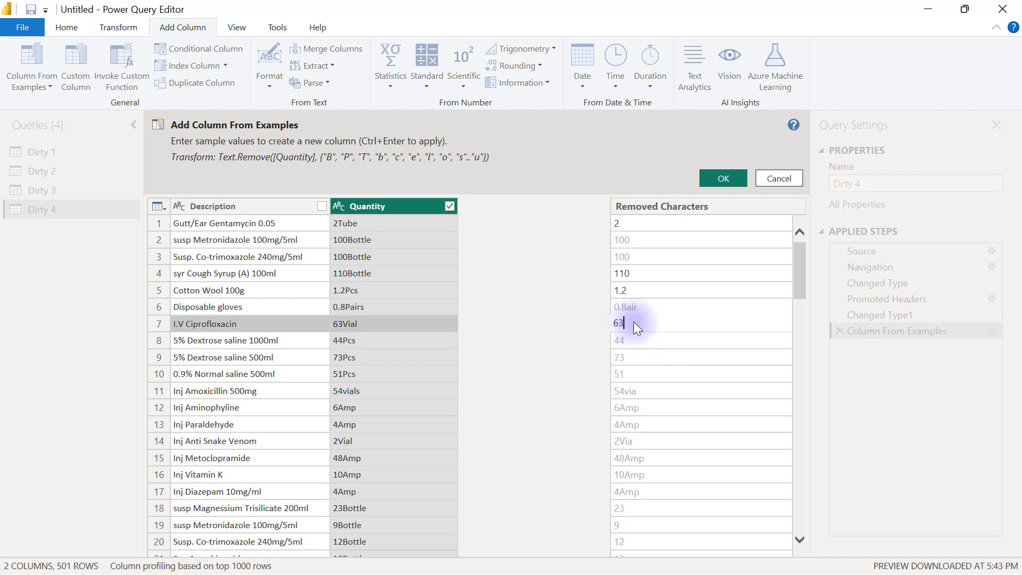
# Step: Commit the 63 example, check the preview, and accept the Kept Characters column
pyautogui.click(653, 390)
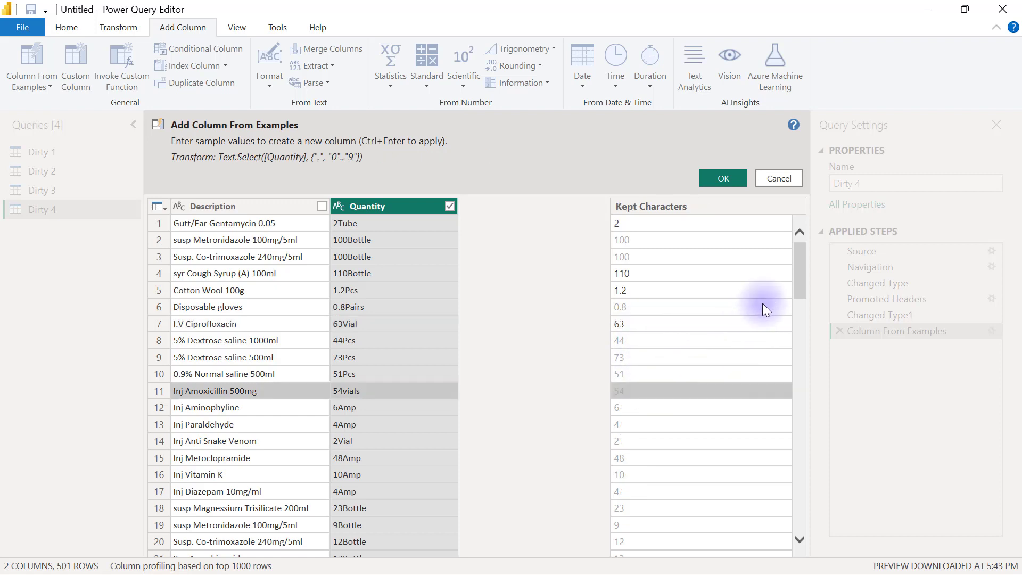
pyautogui.moveTo(801, 260); pyautogui.dragTo(810, 347)
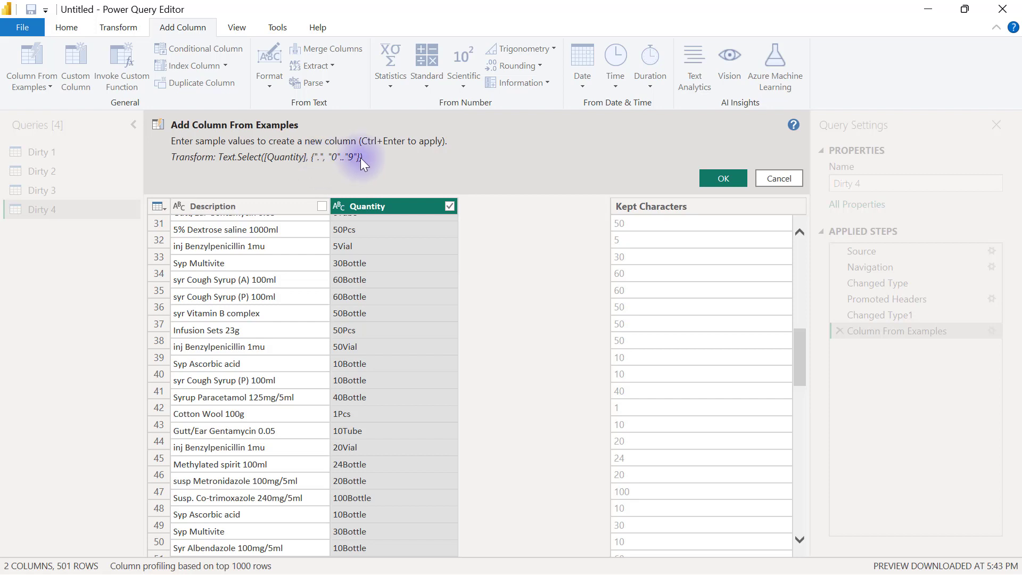
pyautogui.click(715, 178)
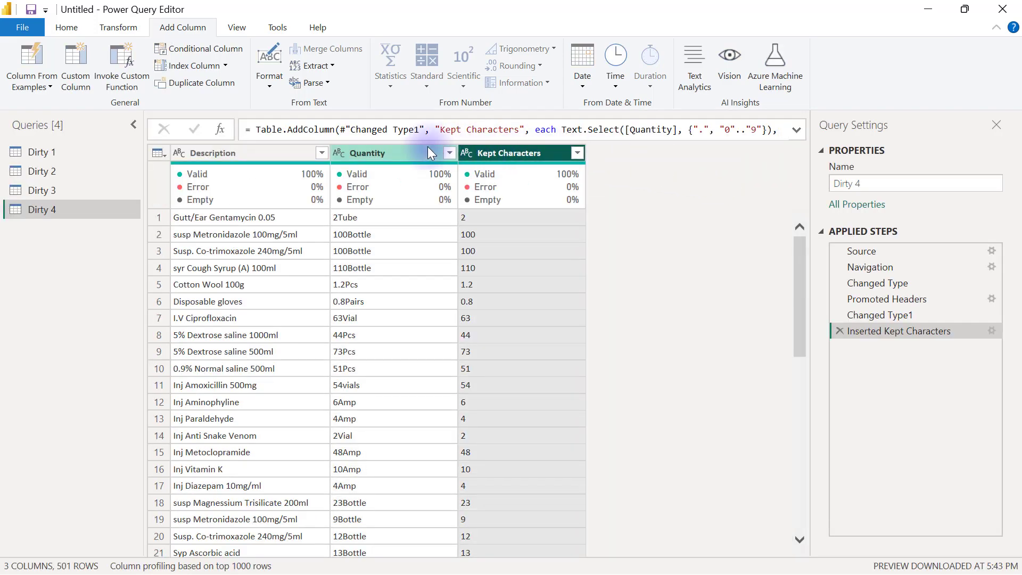
# Step: Select the Quantity column and open the Column From Examples choices
pyautogui.click(375, 152)
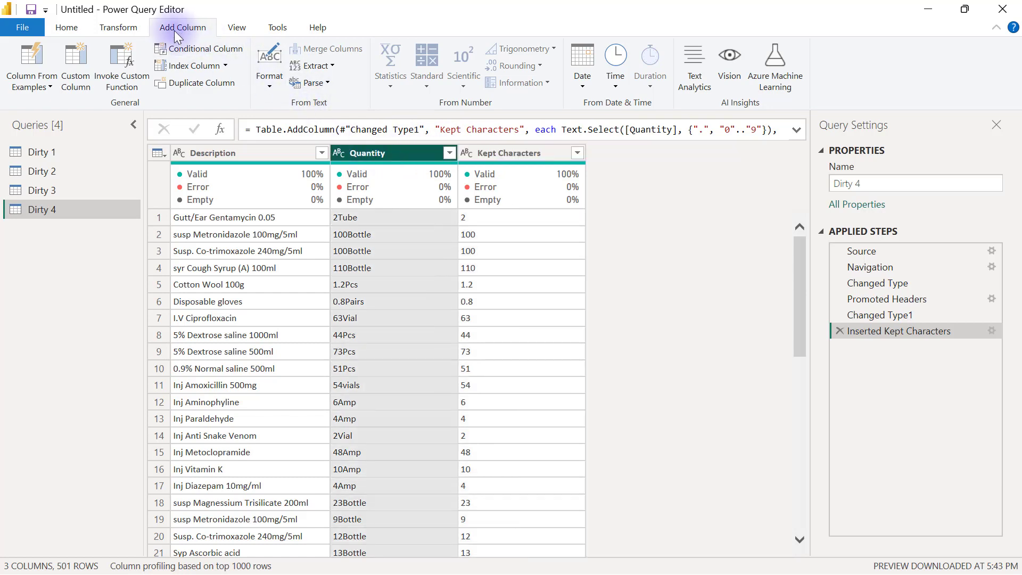
pyautogui.click(33, 86)
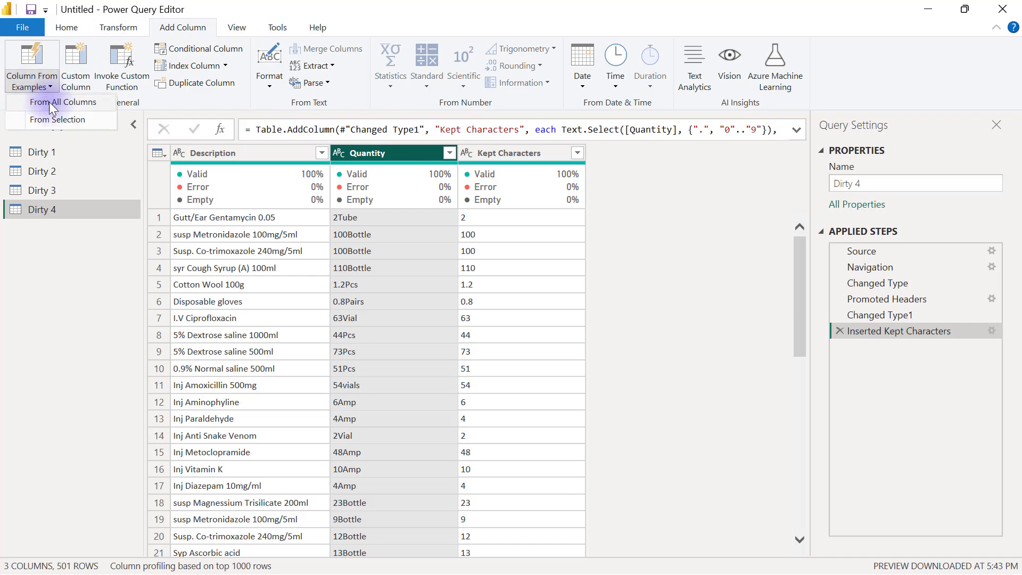
# Step: Start a From Selection example column and enter unit examples Tube and Bottle
pyautogui.click(58, 120)
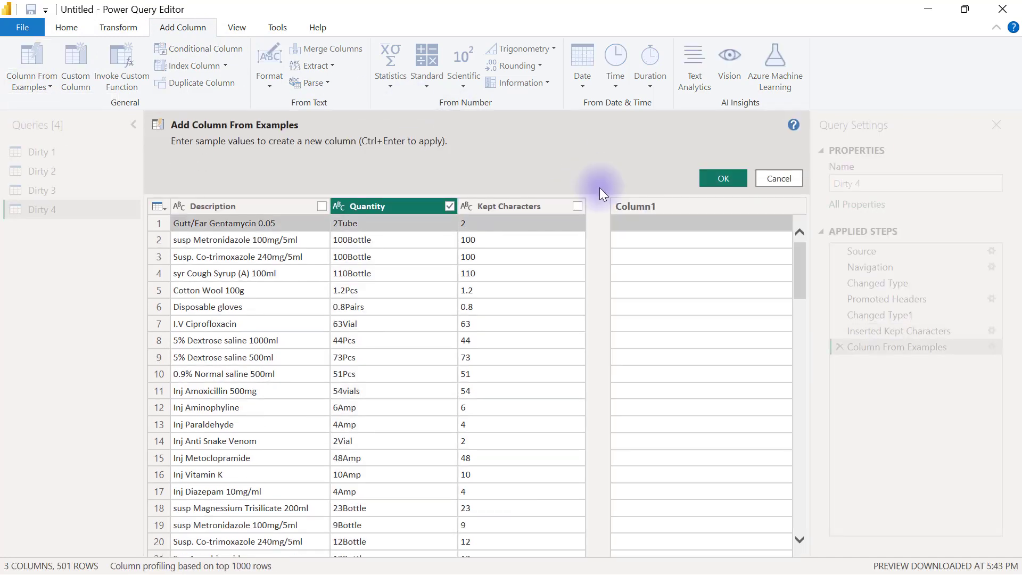
pyautogui.click(635, 218)
pyautogui.write('Tube')
pyautogui.press('Return')
pyautogui.click(636, 257)
pyautogui.write('Bottle')
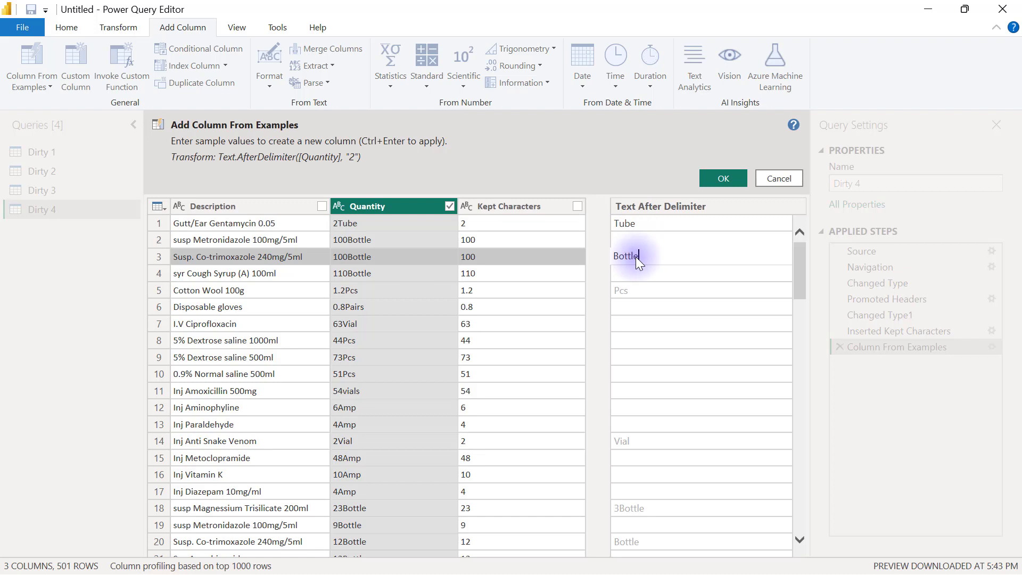
pyautogui.press('Return')
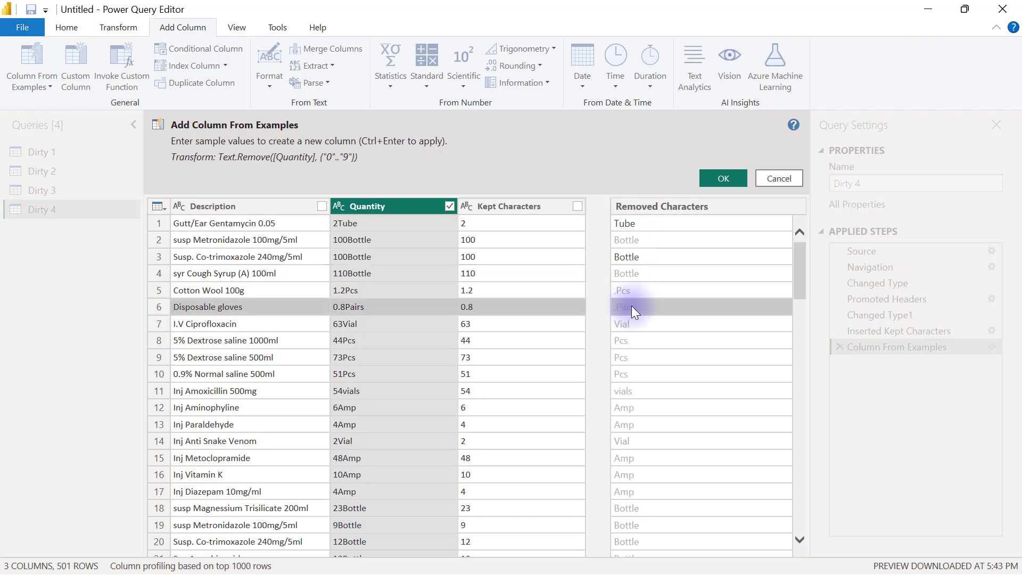
# Step: Add unit examples Pairs and Pcs for the 0.8Pairs and 73Pcs rows
pyautogui.click(631, 306)
pyautogui.write('Pair')
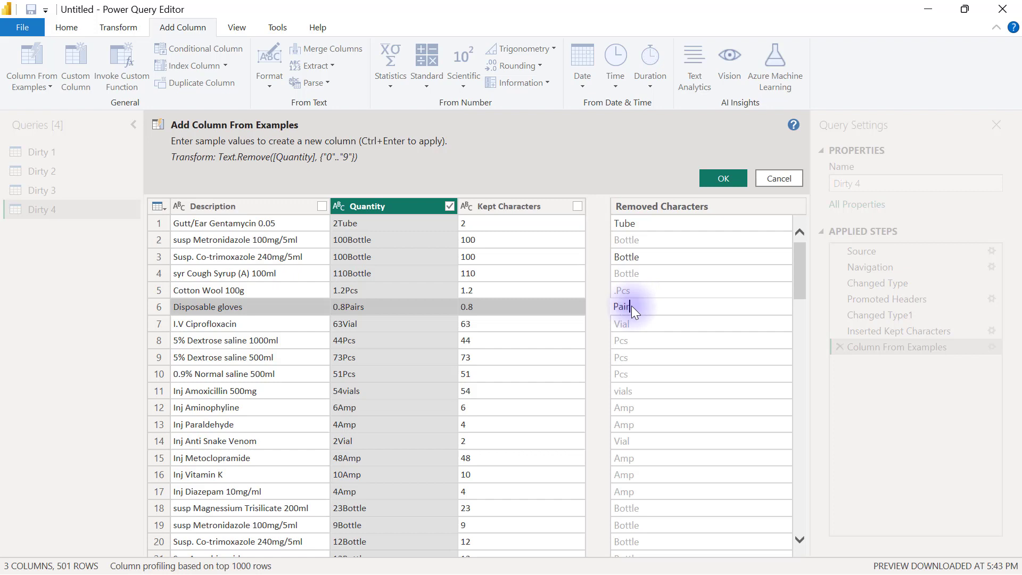
pyautogui.write('s')
pyautogui.press('Return')
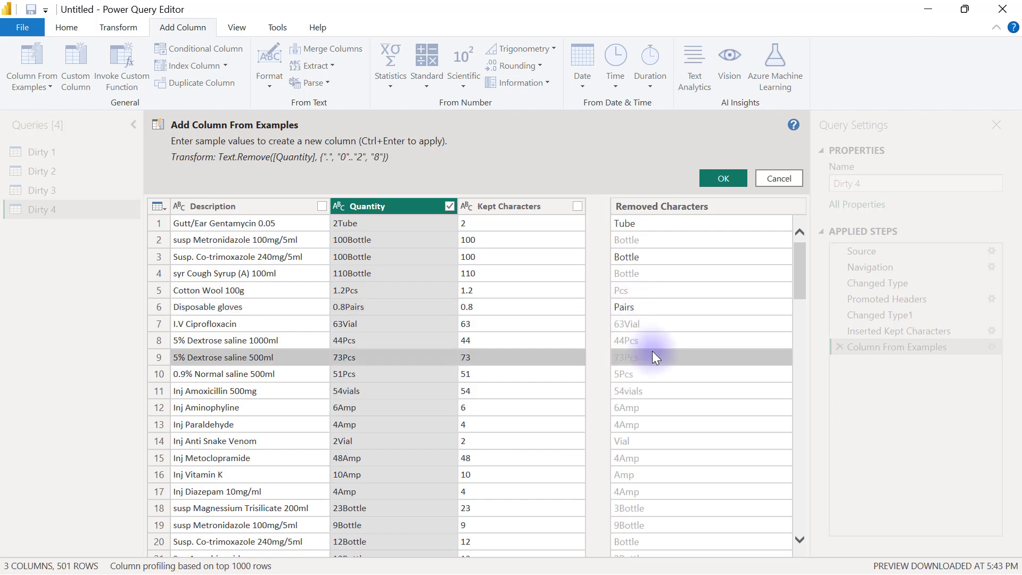
pyautogui.click(653, 351)
pyautogui.write('Pcs')
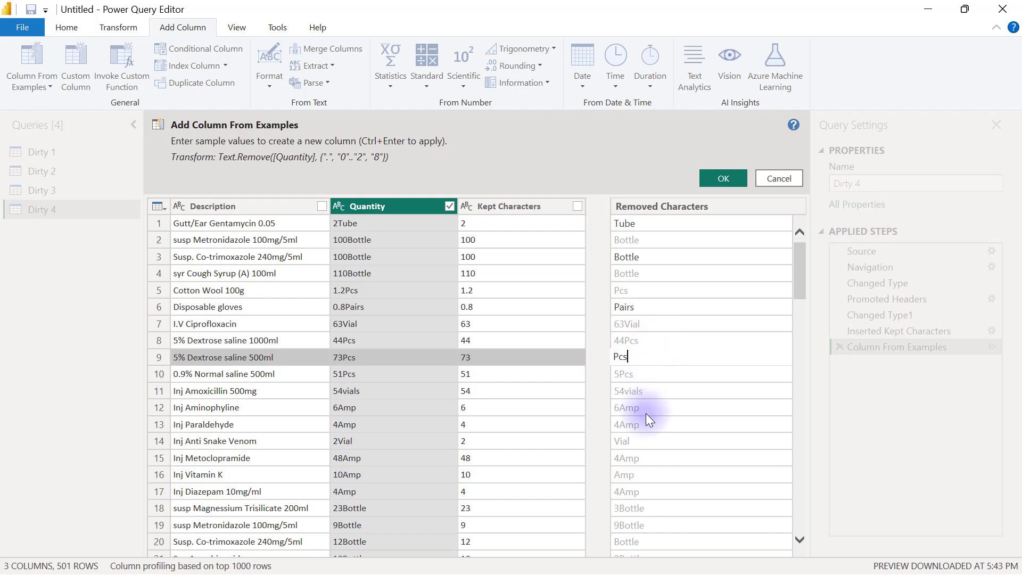
pyautogui.press('Return')
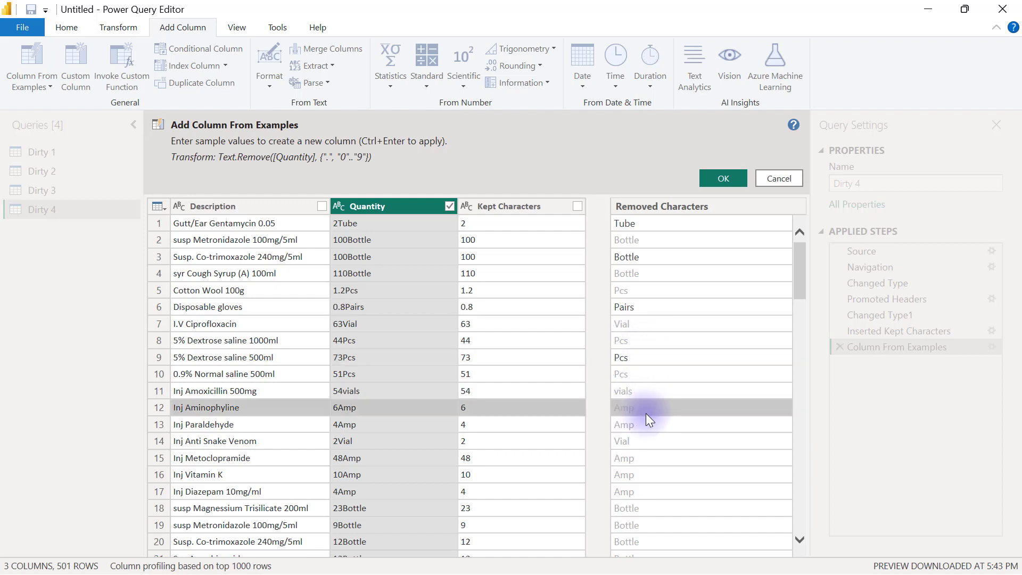
# Step: Scroll the preview to verify the unit text, then accept the Removed Characters column
pyautogui.moveTo(799, 255); pyautogui.dragTo(801, 349)
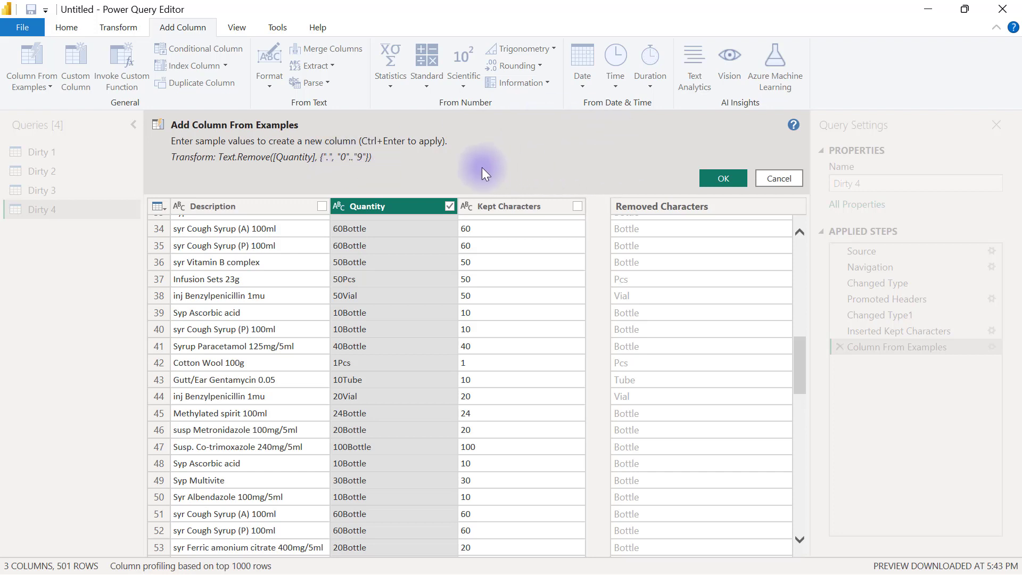
pyautogui.click(721, 180)
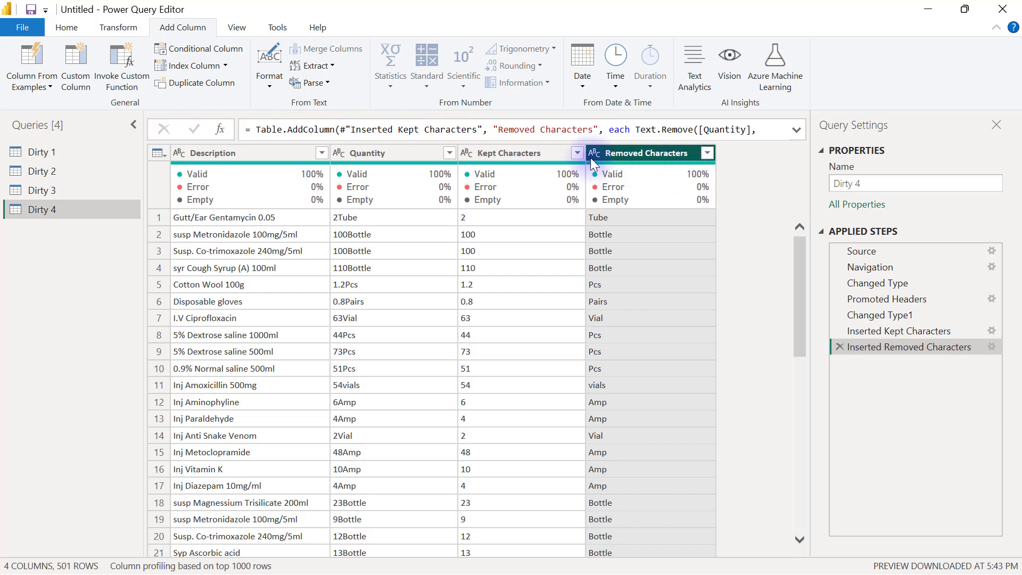
# Step: Change the Kept Characters column's data type to Decimal Number
pyautogui.click(512, 154)
pyautogui.click(642, 154)
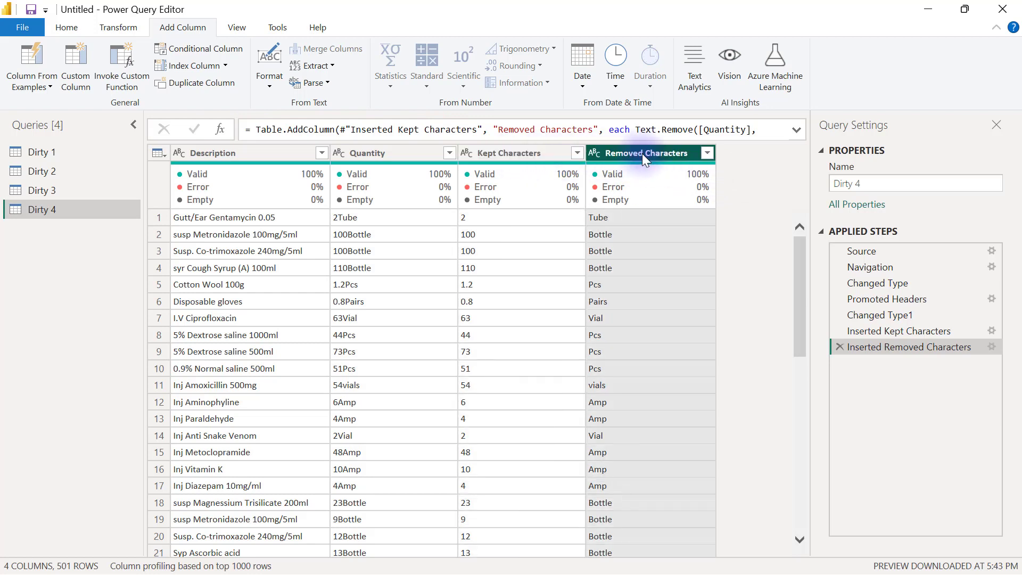
pyautogui.click(489, 154)
pyautogui.click(468, 153)
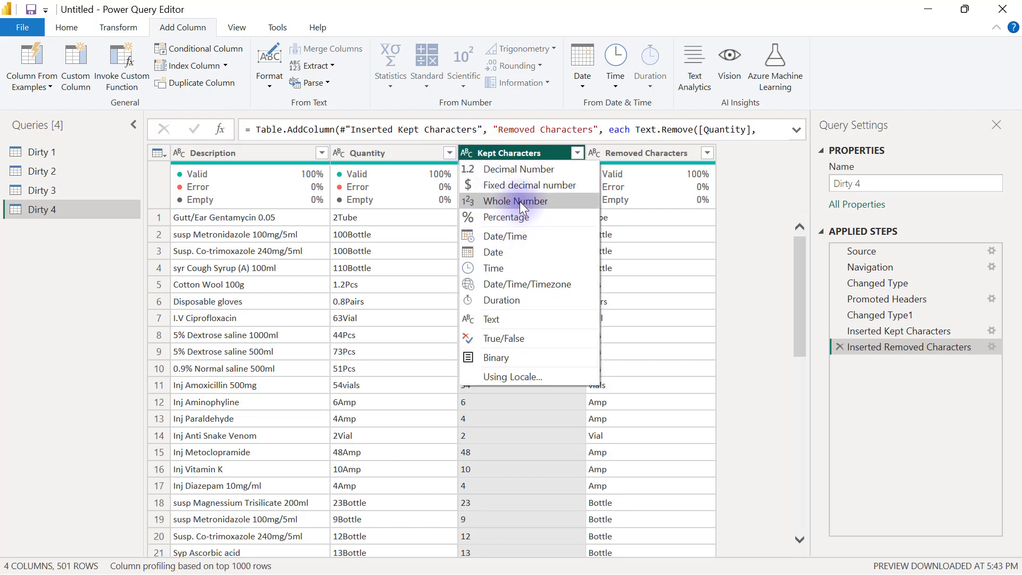
pyautogui.click(513, 170)
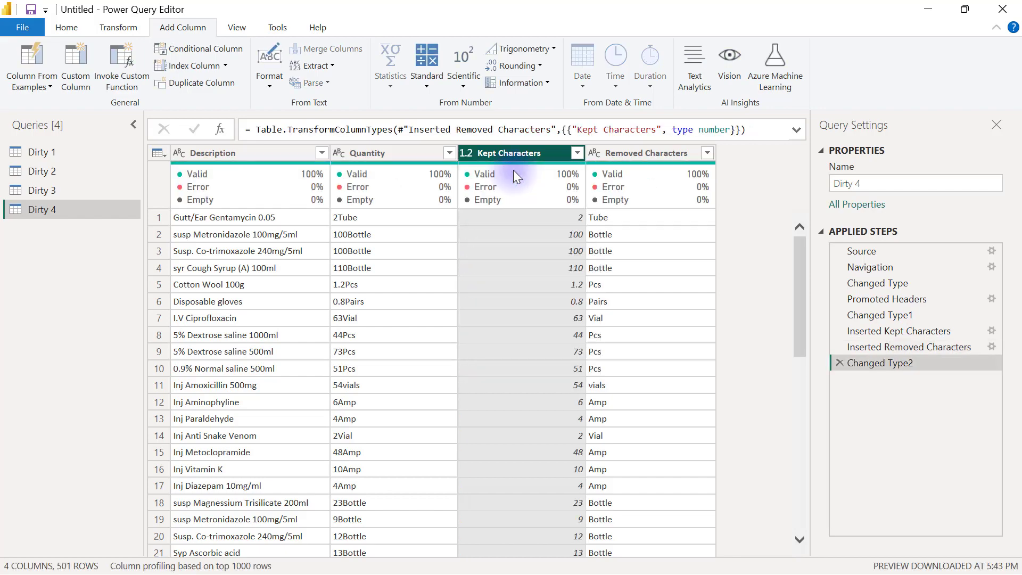